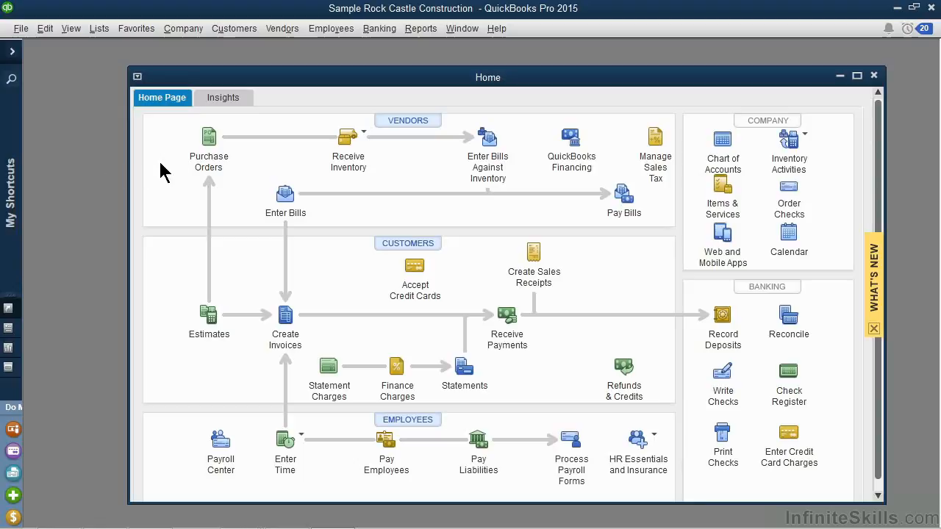
Start a new bill for the vendor Bayshore Water and date it 12/10/2019.
{"action": "left_click", "coordinate": [286, 196]}
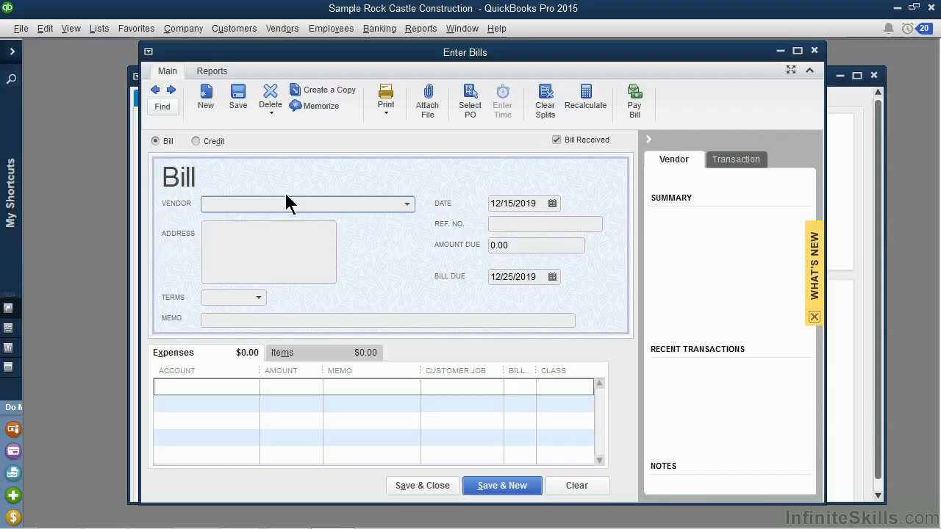
{"action": "left_click", "coordinate": [408, 205]}
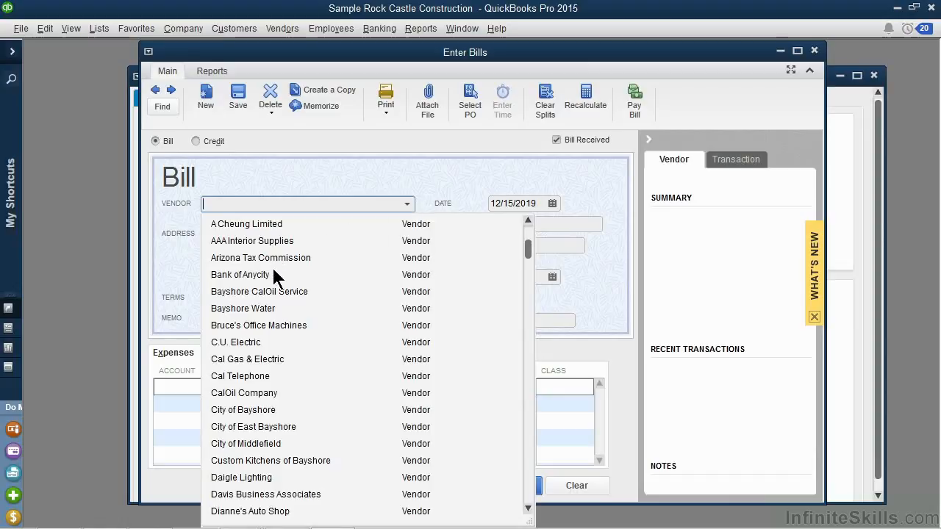
{"action": "left_click", "coordinate": [269, 309]}
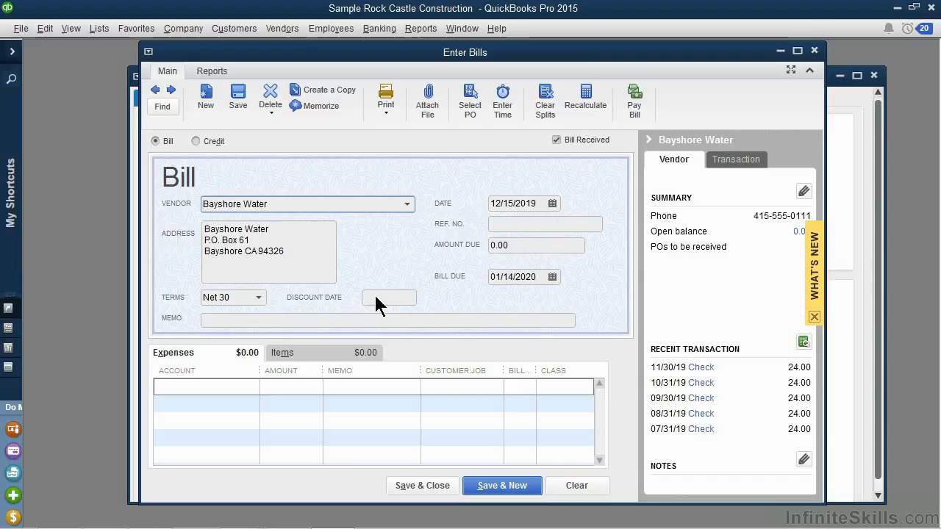
{"action": "left_click", "coordinate": [551, 205]}
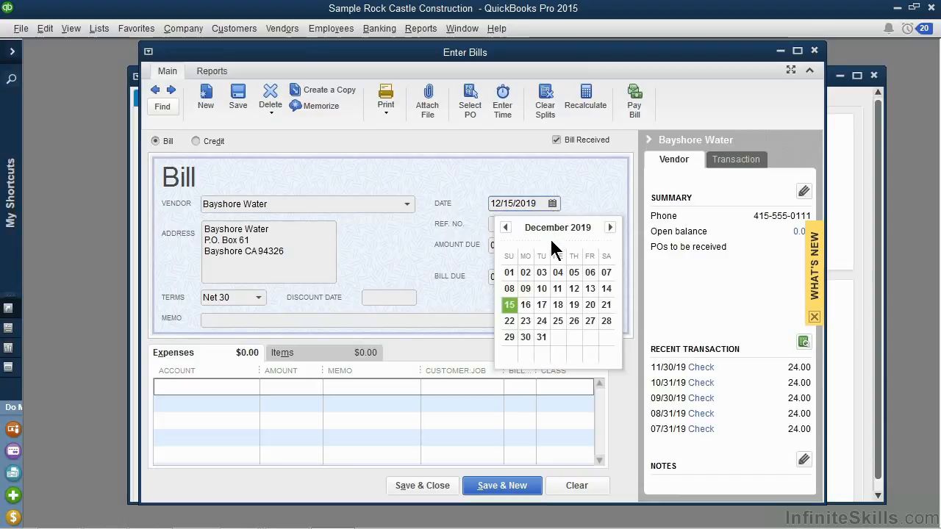
{"action": "left_click", "coordinate": [538, 289]}
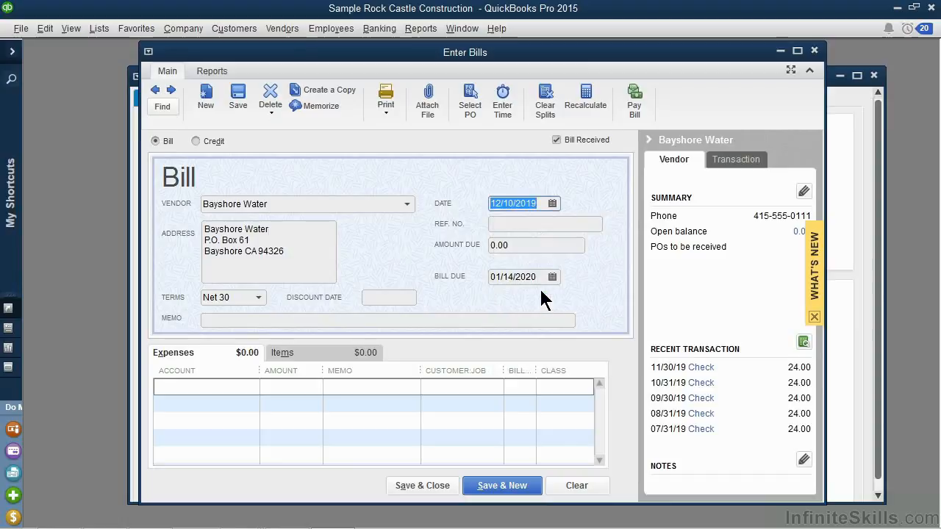
Set the bill's amount due to 243.20, leaving the reference number and bill memo blank.
{"action": "left_click", "coordinate": [538, 225]}
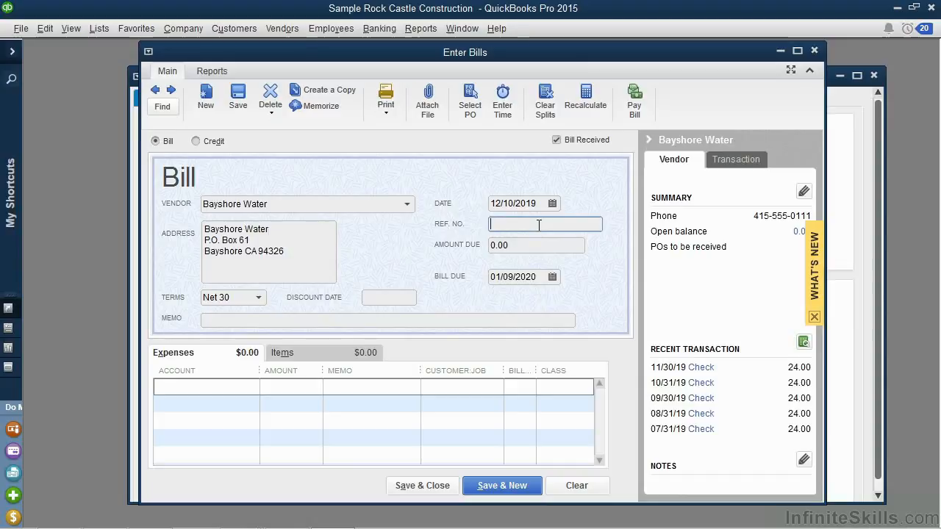
{"action": "left_click", "coordinate": [520, 245]}
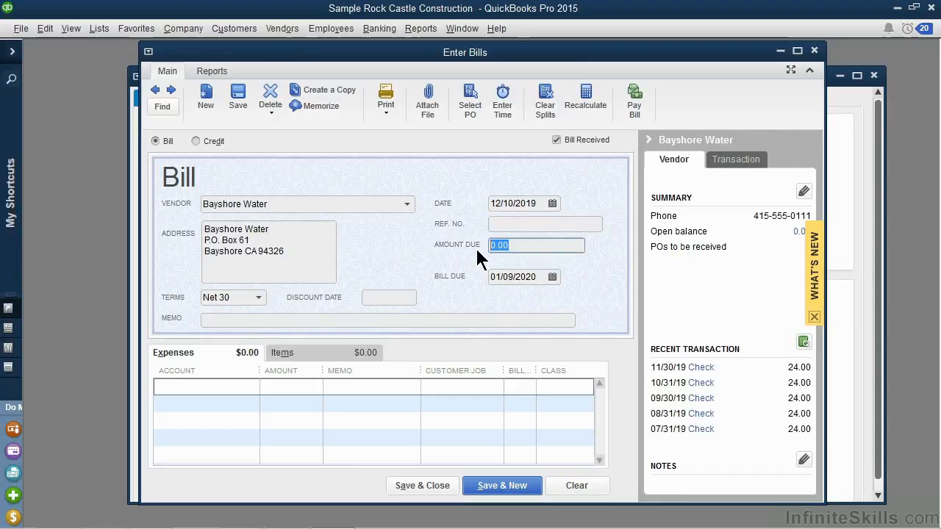
{"action": "type", "text": "243.20"}
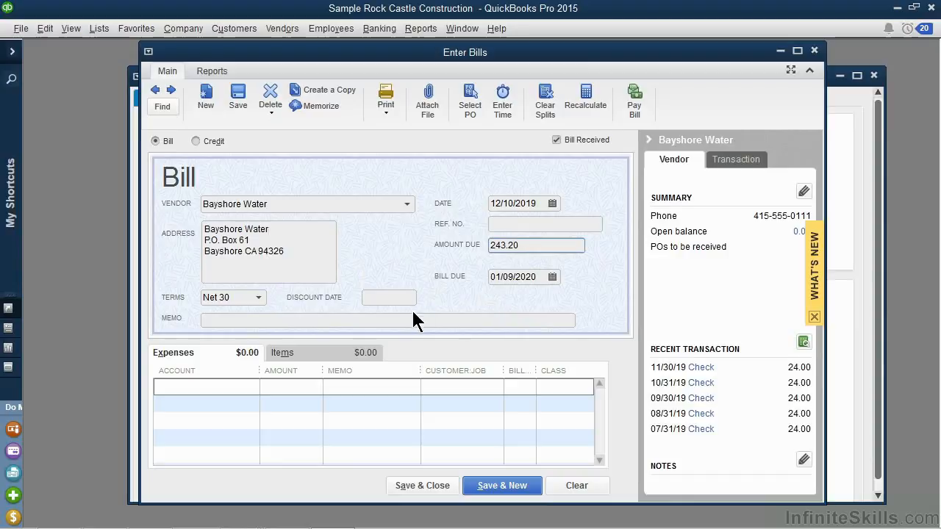
{"action": "left_click", "coordinate": [397, 321]}
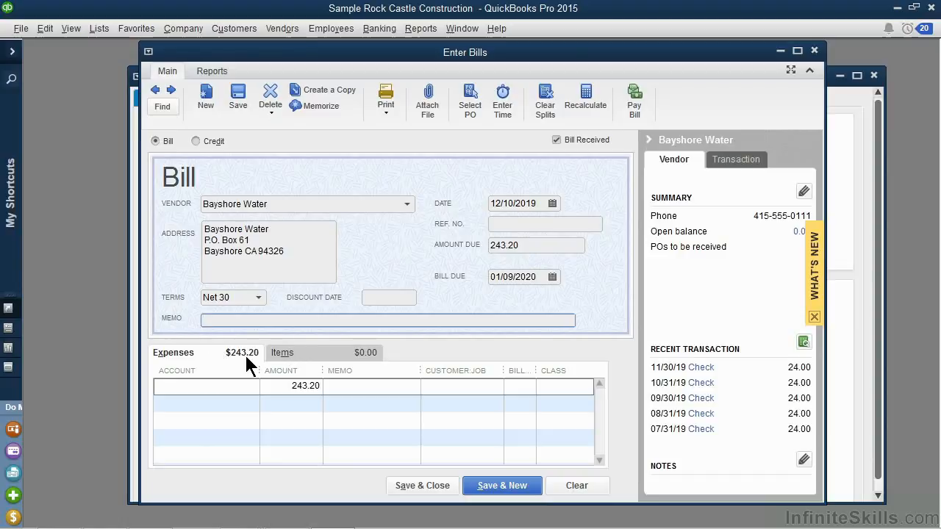
Assign the bill's first expense line to the 65130 Water account under Utilities.
{"action": "left_click", "coordinate": [217, 385]}
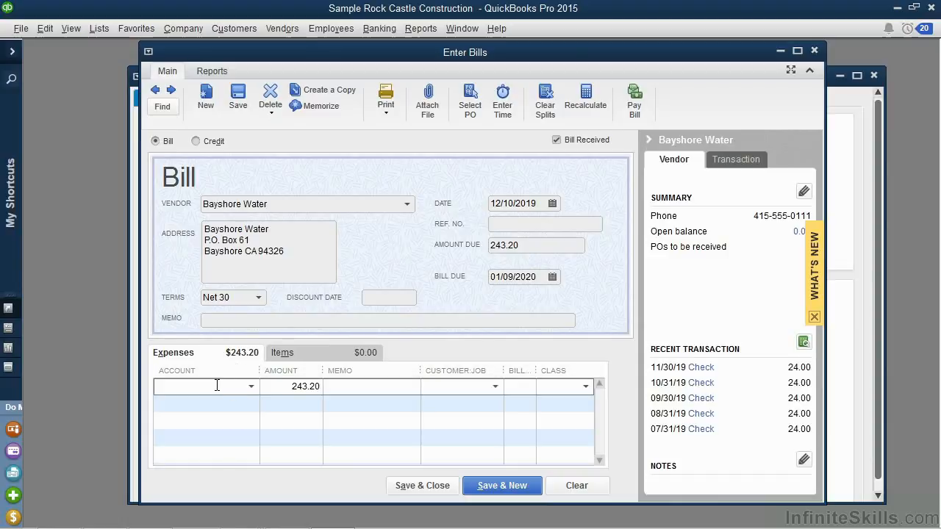
{"action": "left_click", "coordinate": [251, 386]}
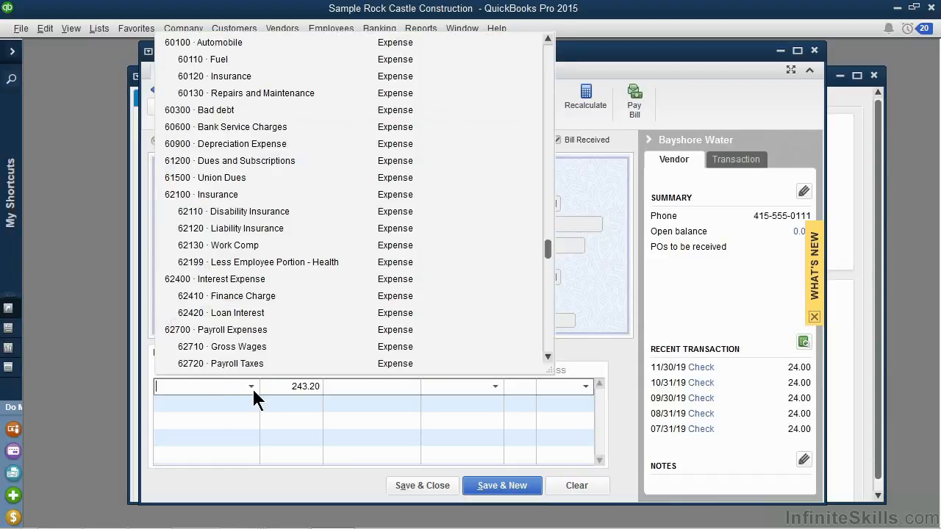
{"action": "scroll", "coordinate": [239, 373], "scroll_direction": "down", "scroll_amount": 3}
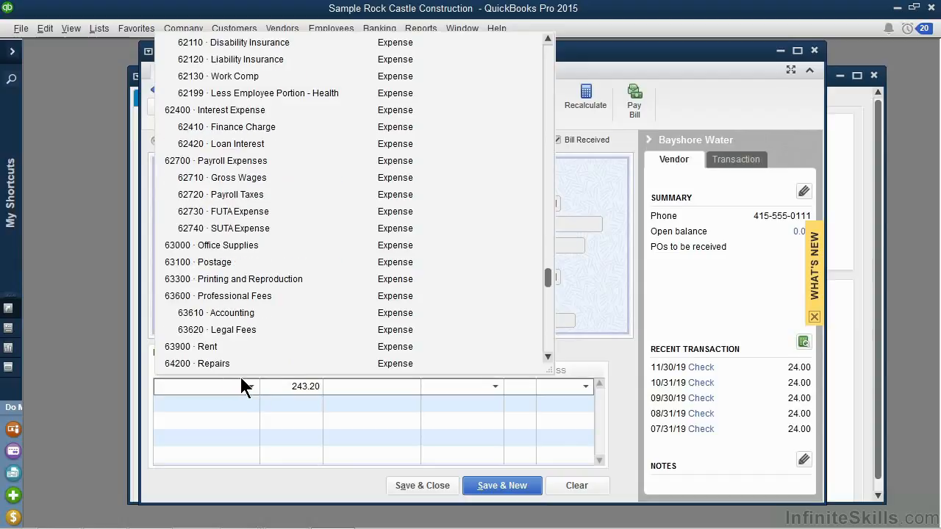
{"action": "scroll", "coordinate": [241, 381], "scroll_direction": "down", "scroll_amount": 8}
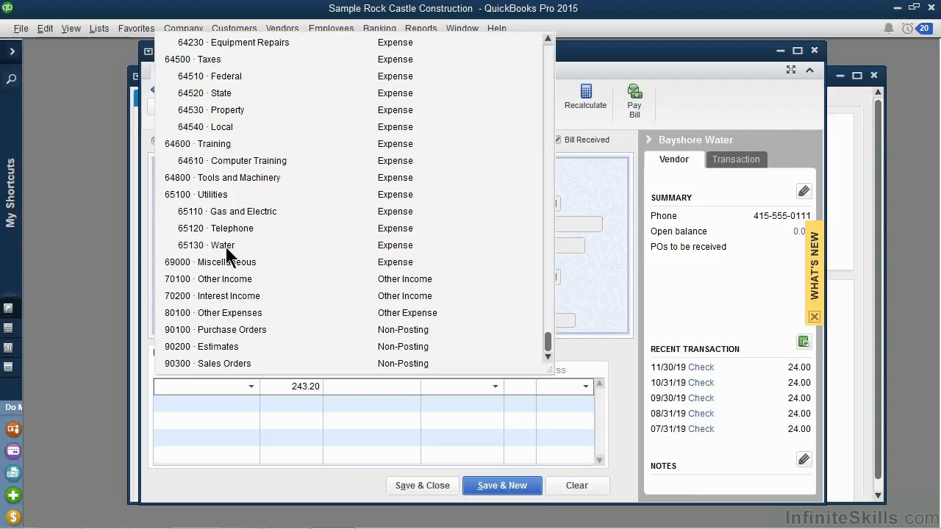
{"action": "left_click", "coordinate": [227, 249]}
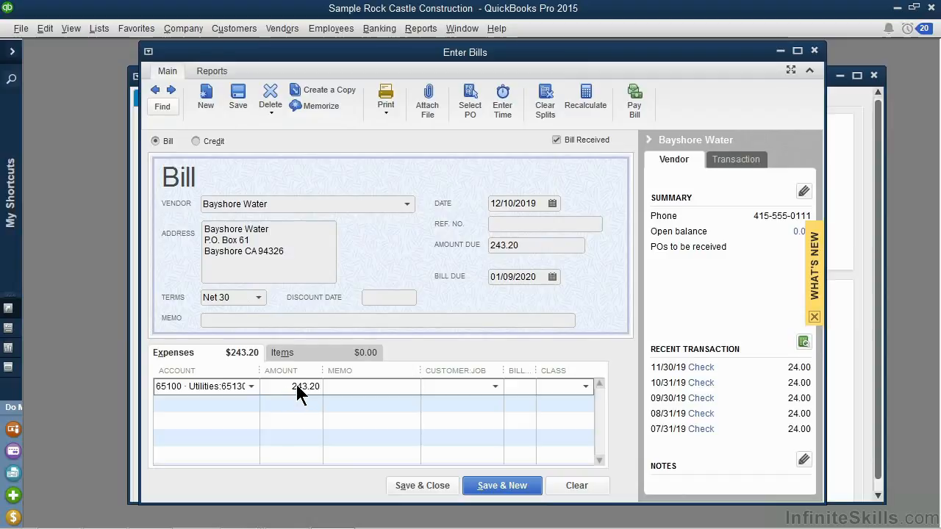
Add the memo "December water usage" to the expense line, and save and close the bill.
{"action": "left_click", "coordinate": [345, 387]}
{"action": "type", "text": "De"}
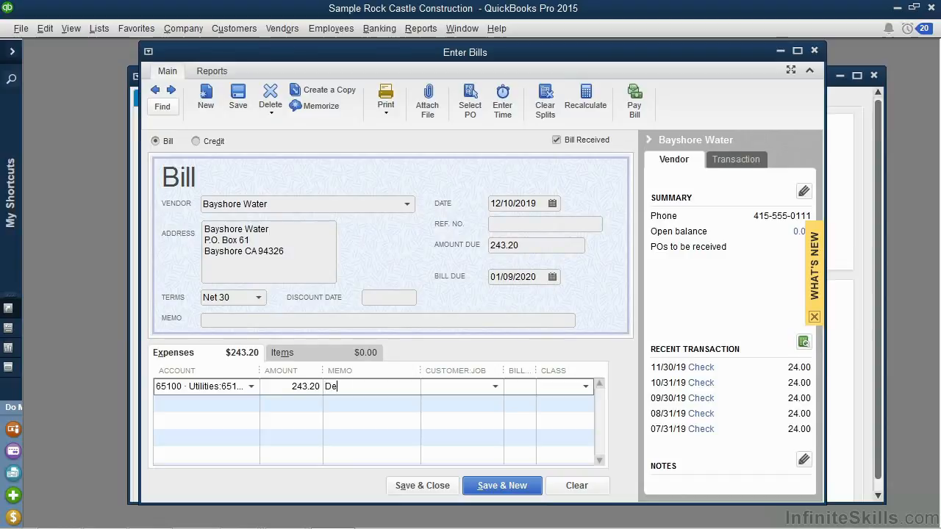
{"action": "type", "text": "cember water usage"}
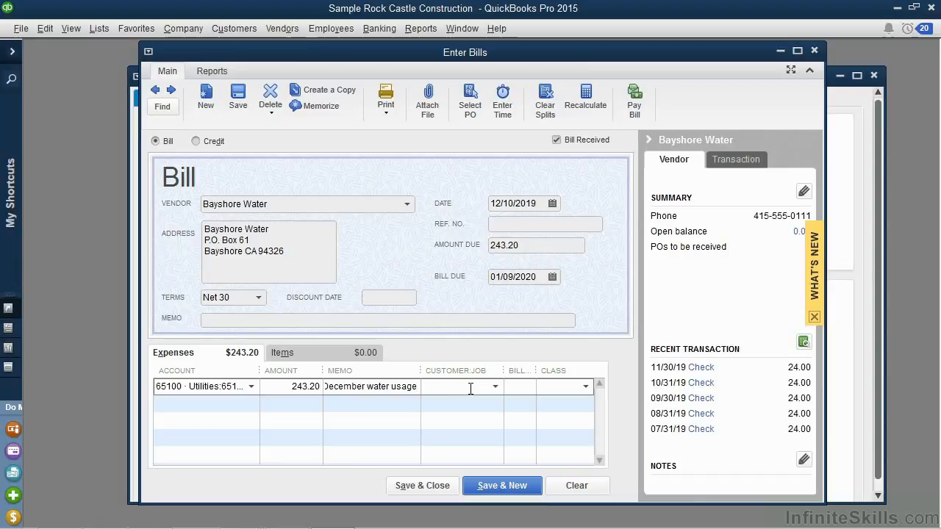
{"action": "left_click", "coordinate": [526, 387]}
{"action": "left_click", "coordinate": [432, 491]}
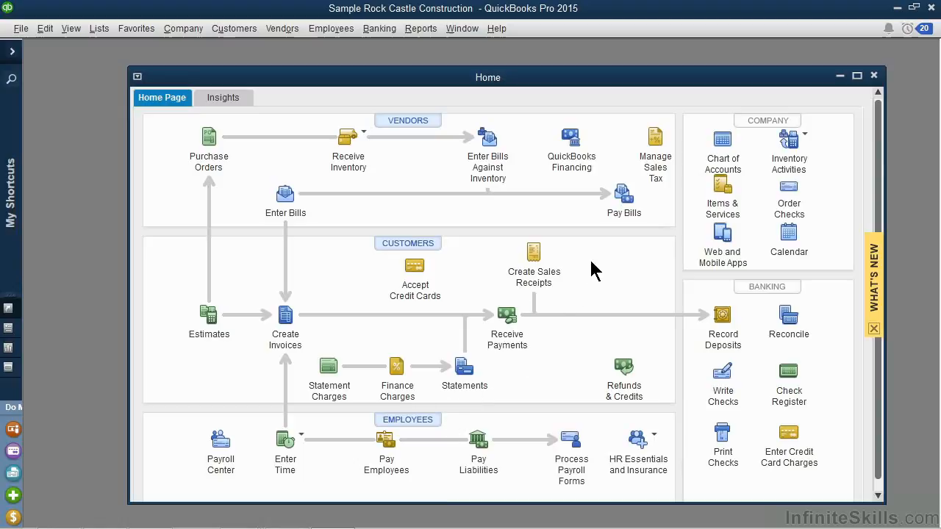
Open the bill payment list and select the AAA Interior Supplies and Bayshore Water bills for payment.
{"action": "left_click", "coordinate": [622, 200]}
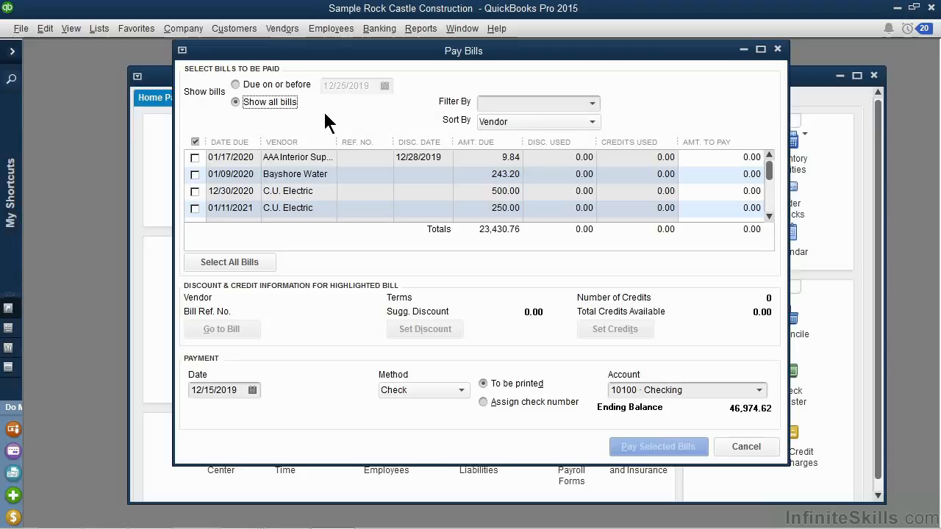
{"action": "left_click", "coordinate": [195, 157]}
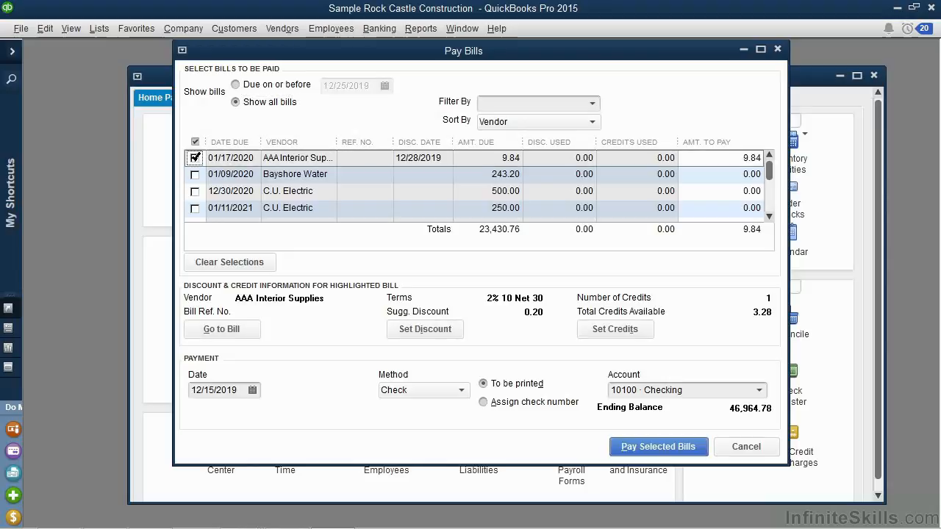
{"action": "left_click", "coordinate": [194, 174]}
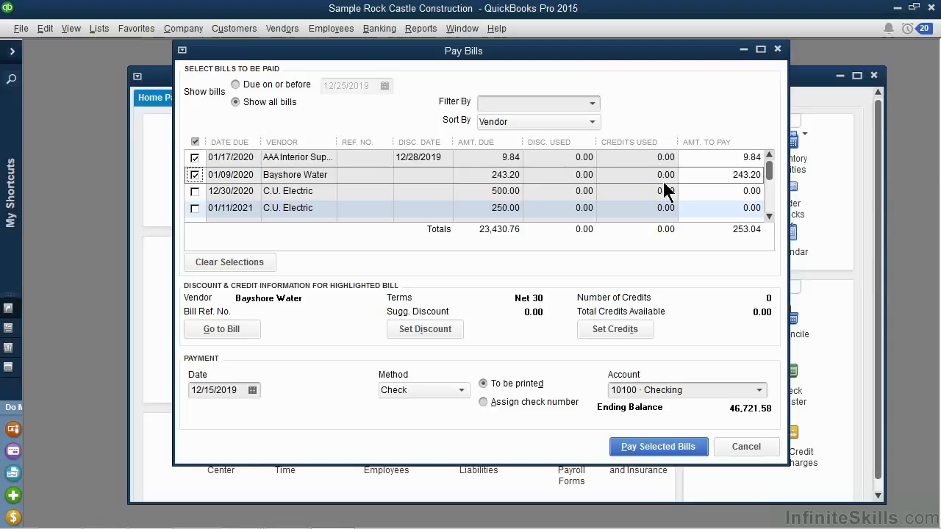
Set the amount to pay on the Bayshore Water bill to 200.00 and pay the selected bills.
{"action": "left_click", "coordinate": [727, 175]}
{"action": "left_click_drag", "start_coordinate": [728, 175], "coordinate": [763, 175]}
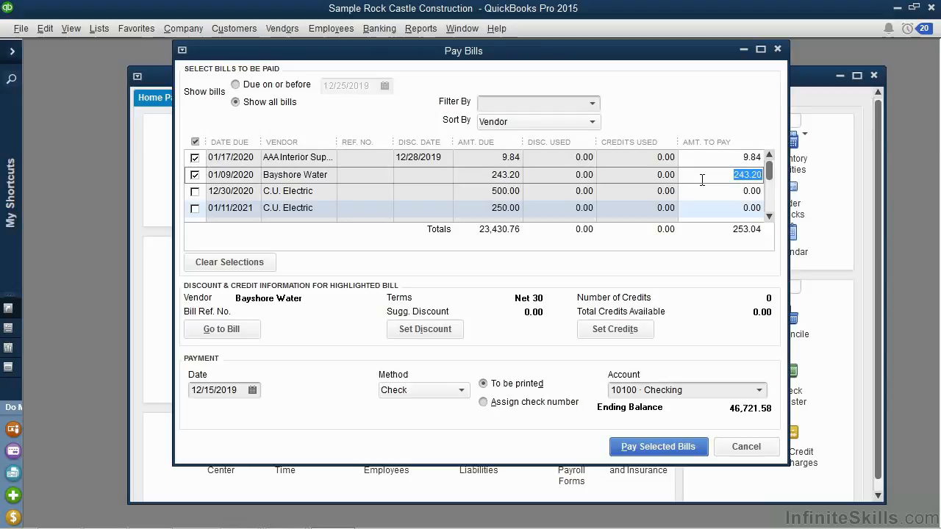
{"action": "type", "text": "200.00"}
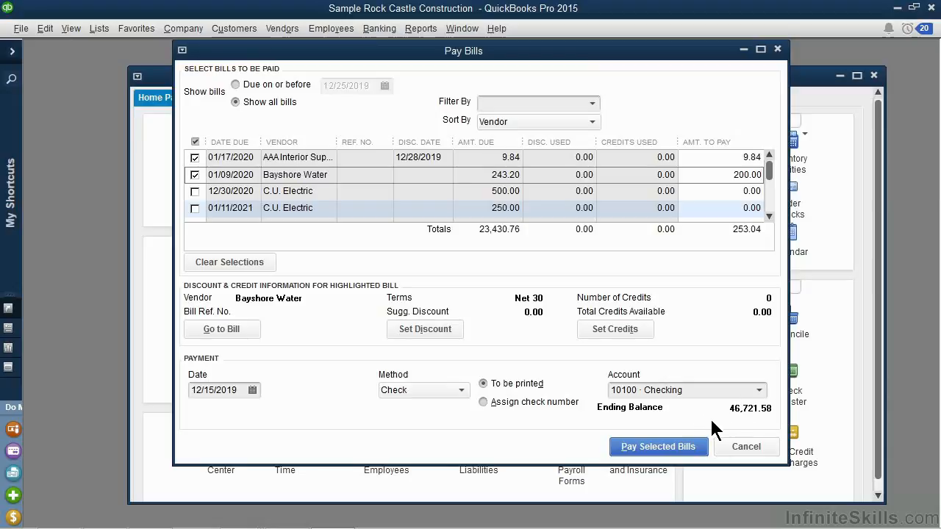
{"action": "left_click", "coordinate": [672, 448]}
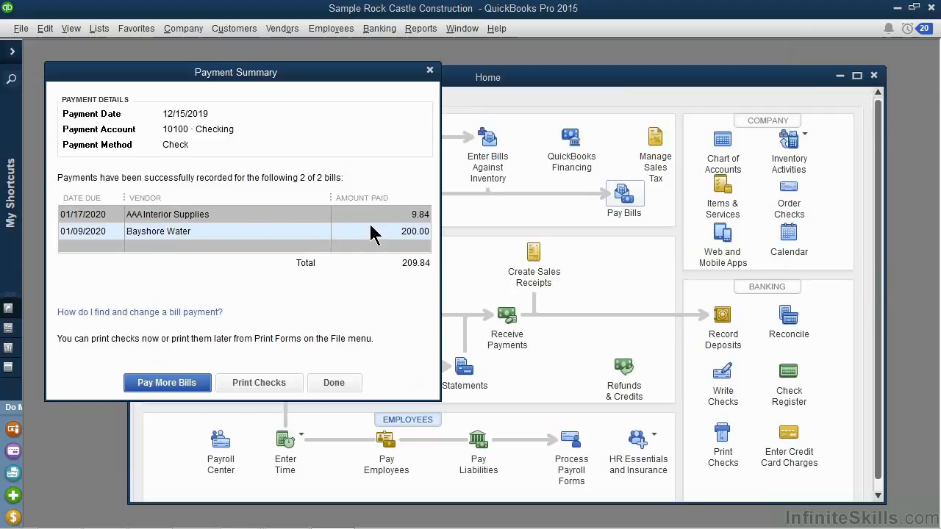
Proceed to print all listed checks from the 10100 Checking account and enable printing of the signature image.
{"action": "left_click", "coordinate": [258, 382]}
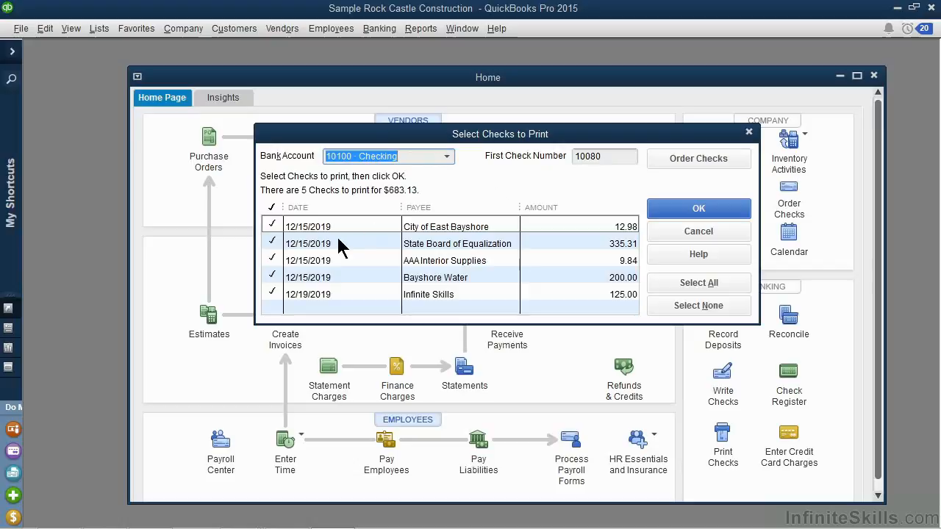
{"action": "left_click", "coordinate": [270, 259]}
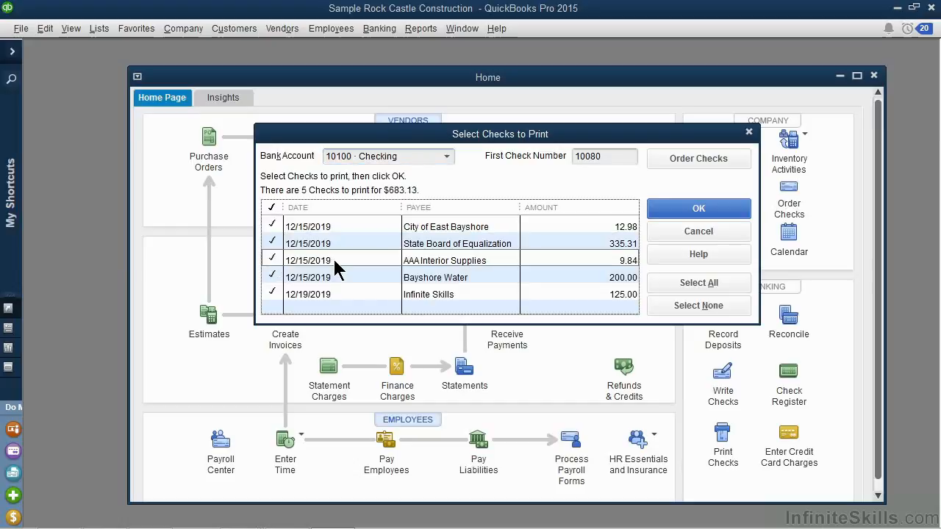
{"action": "left_click", "coordinate": [665, 212]}
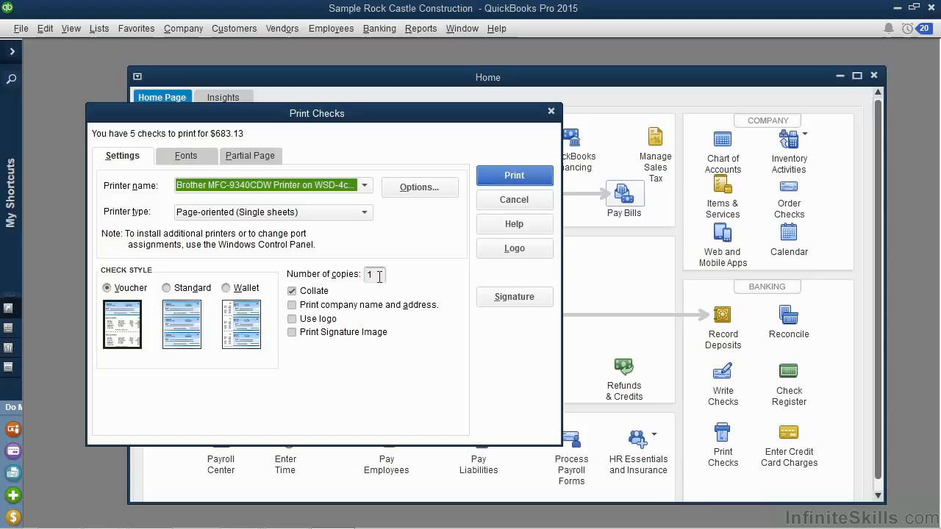
{"action": "left_click", "coordinate": [292, 332]}
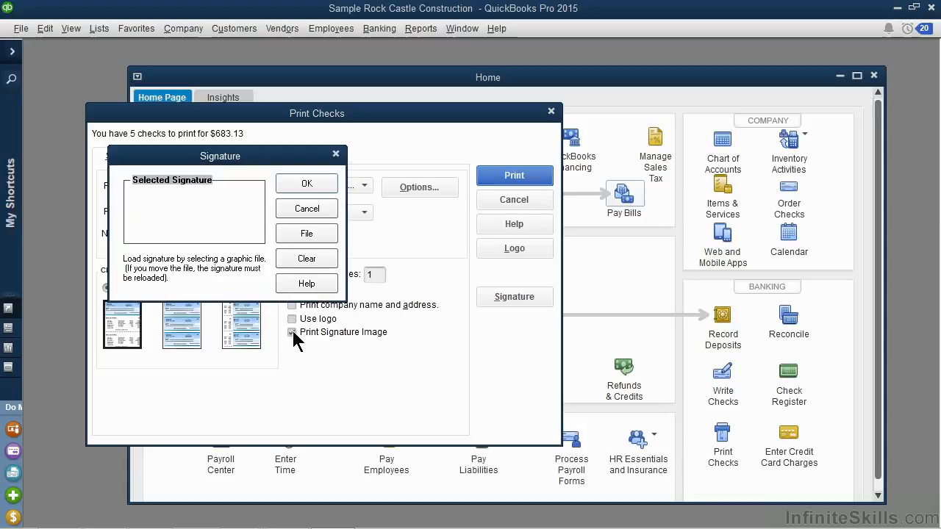